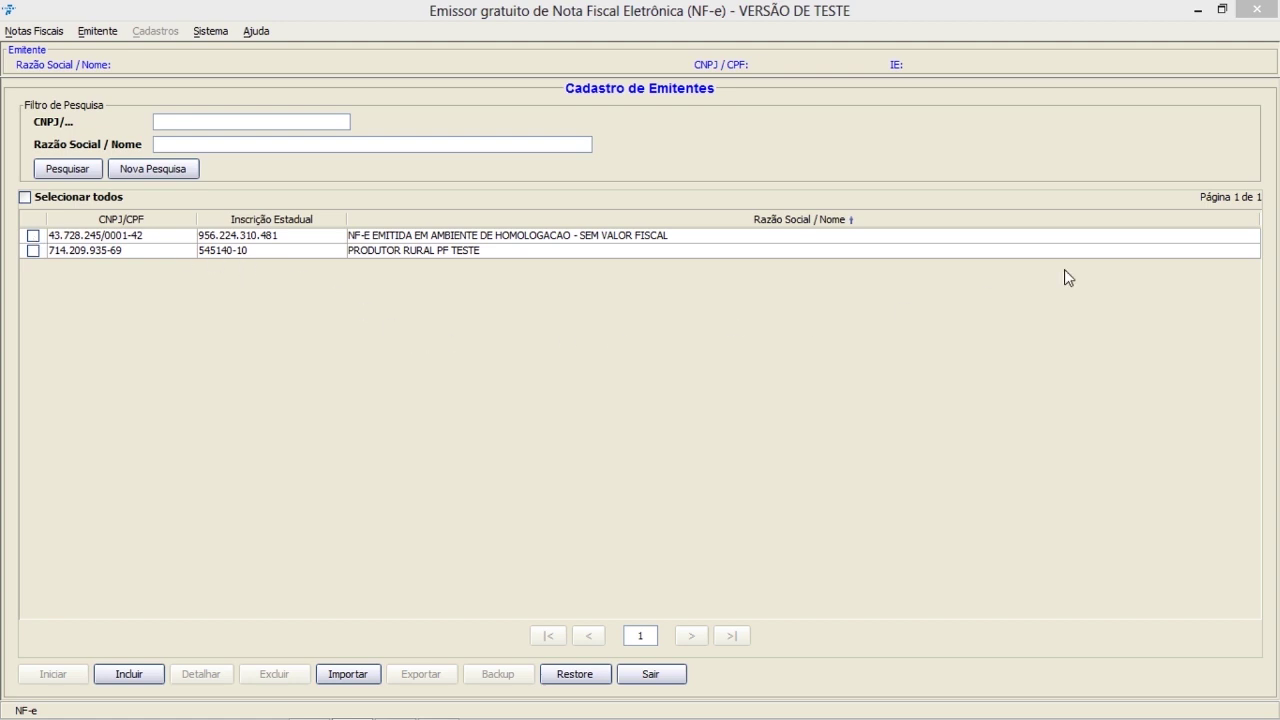
- Minimize the NF-e emitter to bring the SINTEGRA Cadastros Estaduais page into view
{"action": "left_click", "coordinate": [1200, 14]}
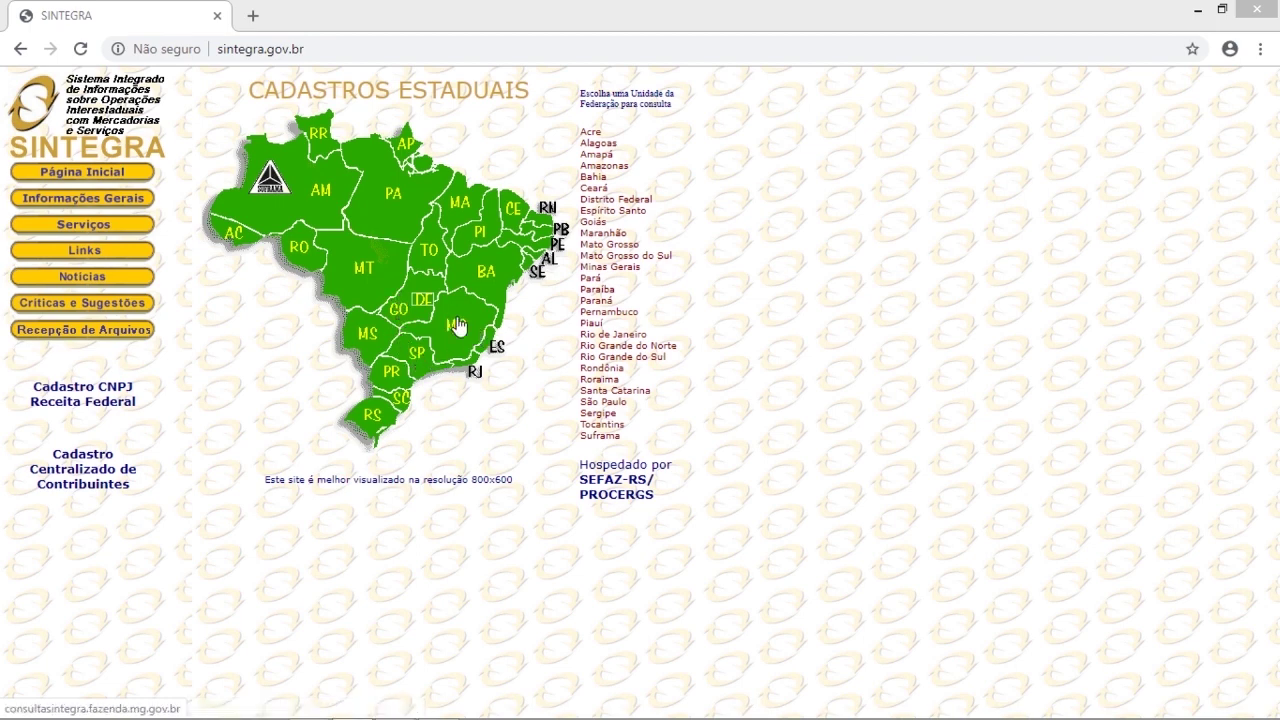
- Open the Minas Gerais taxpayer lookup and review its identification types
{"action": "left_click", "coordinate": [455, 330]}
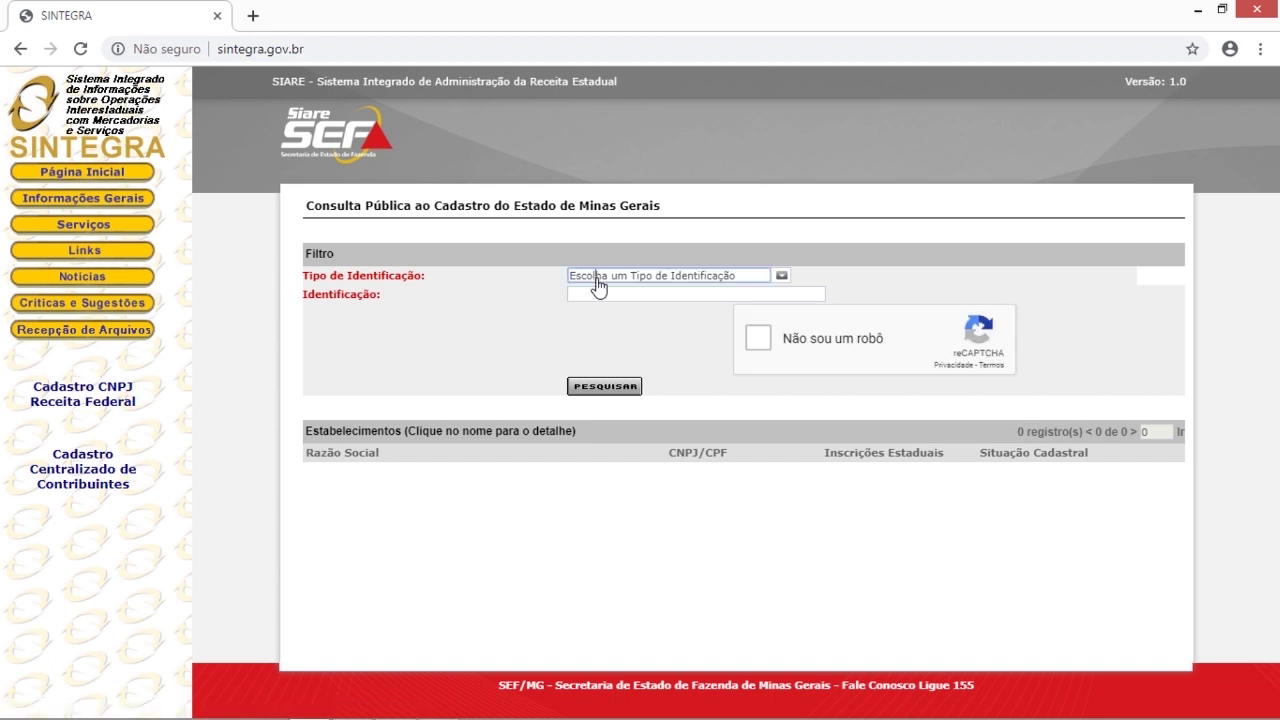
{"action": "left_click", "coordinate": [597, 280]}
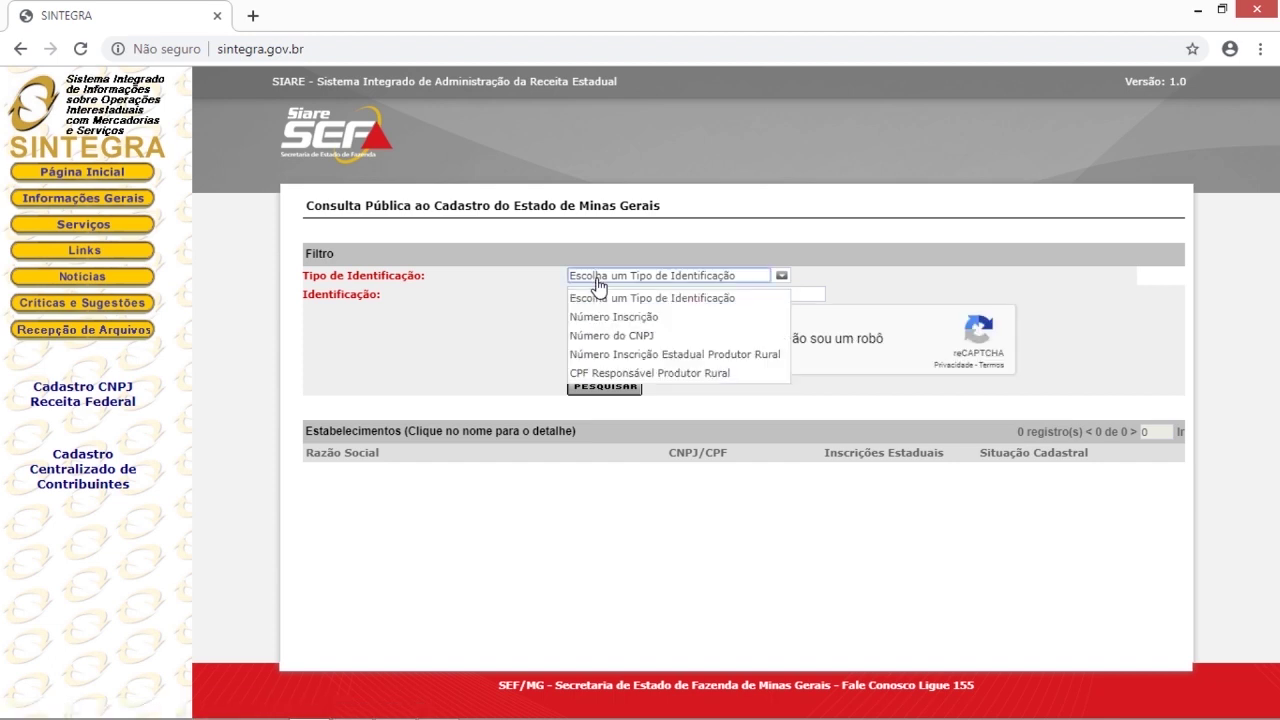
{"action": "left_click", "coordinate": [507, 310]}
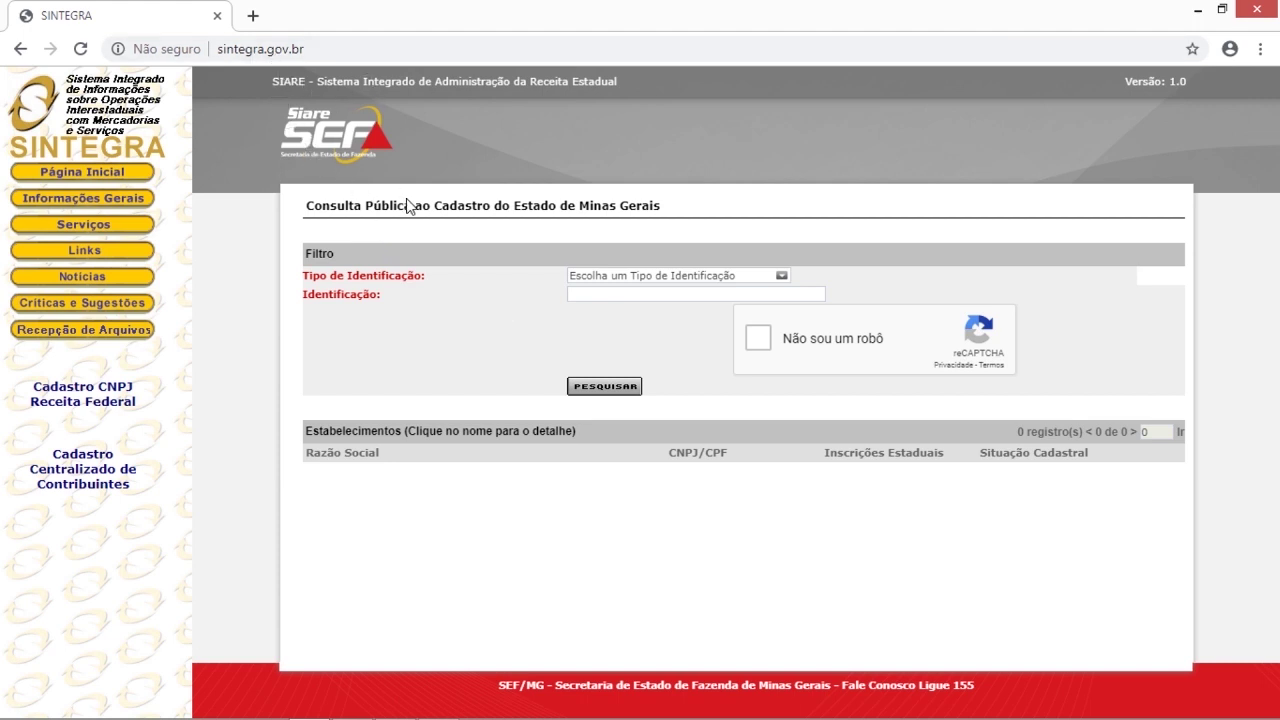
- Open São Paulo's Cadesp ICMS lookup, review its identification options, then minimize Chrome
{"action": "left_click", "coordinate": [66, 174]}
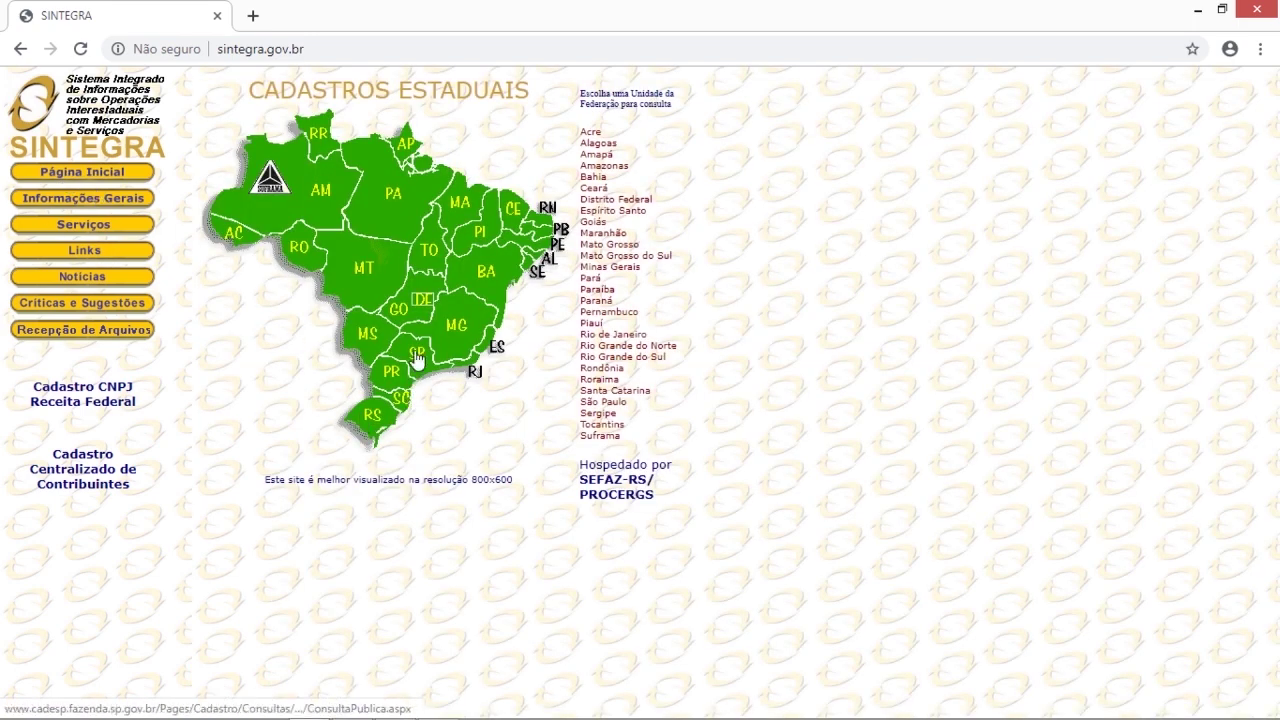
{"action": "left_click", "coordinate": [417, 356]}
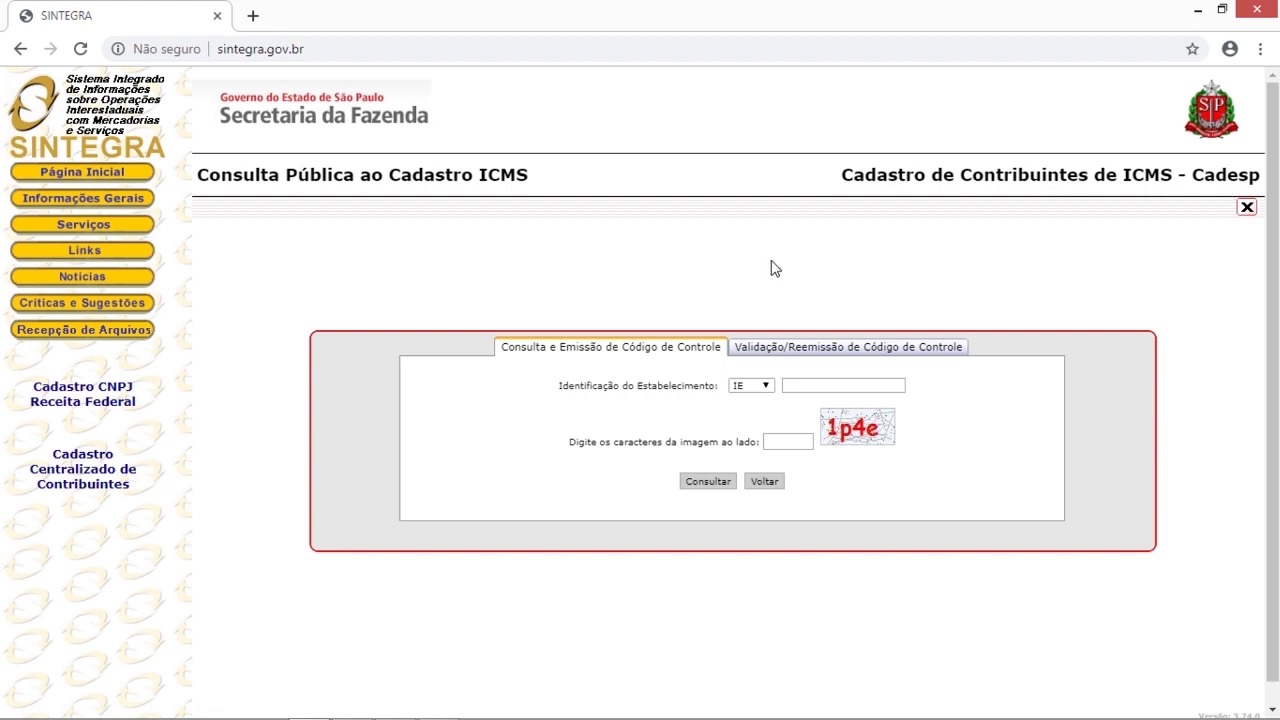
{"action": "left_click", "coordinate": [770, 388]}
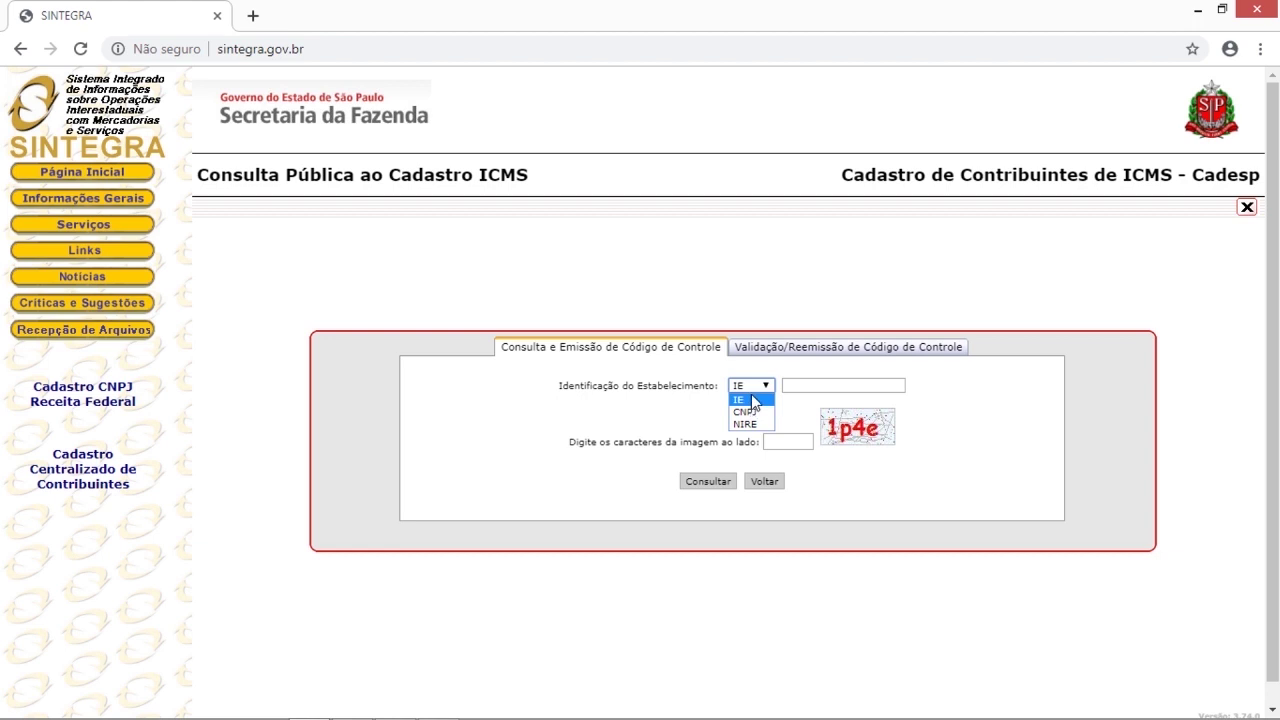
{"action": "left_click", "coordinate": [815, 282]}
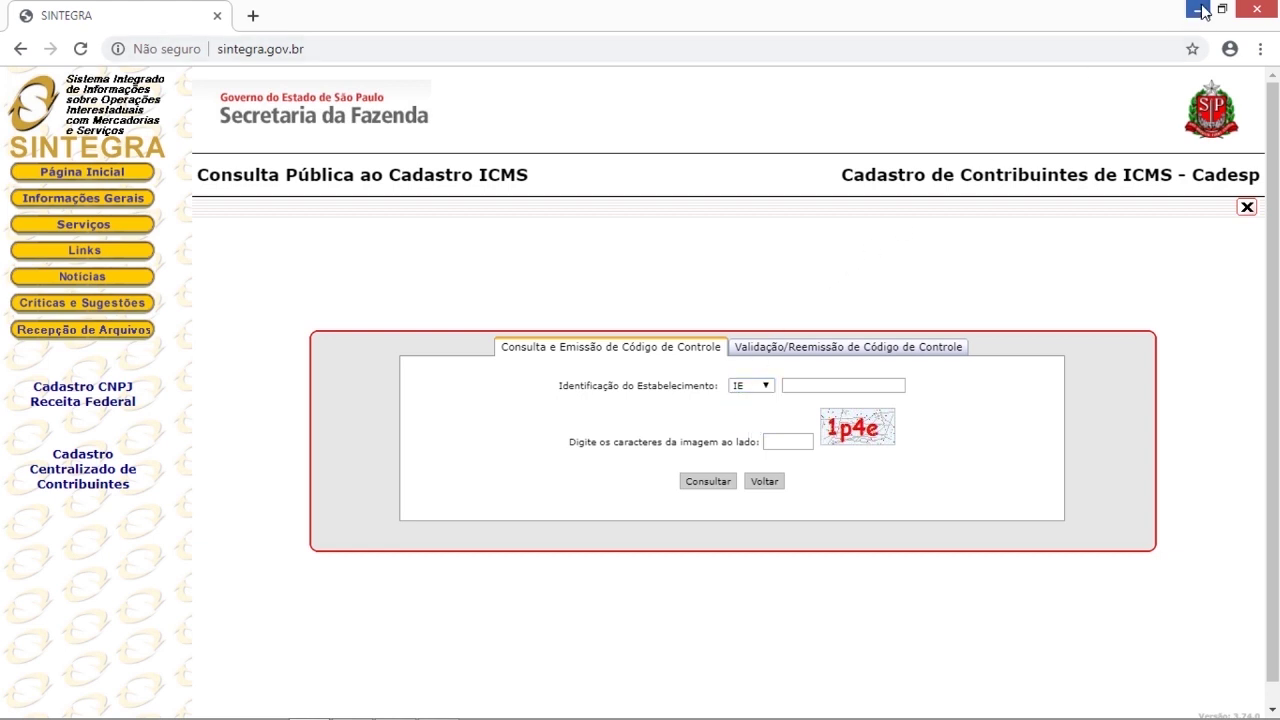
{"action": "left_click", "coordinate": [1197, 10]}
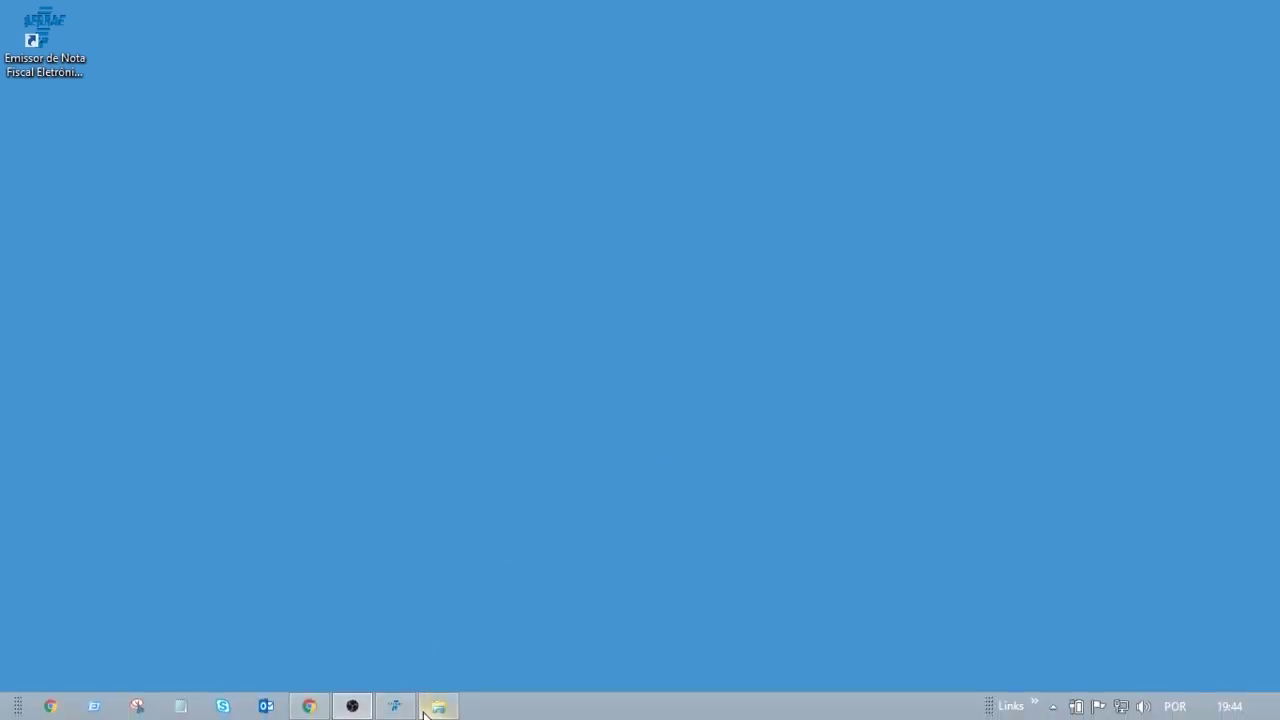
- Restore the emitter, start as the homologation test emitter, and dismiss the Avisos notices
{"action": "left_click", "coordinate": [396, 708]}
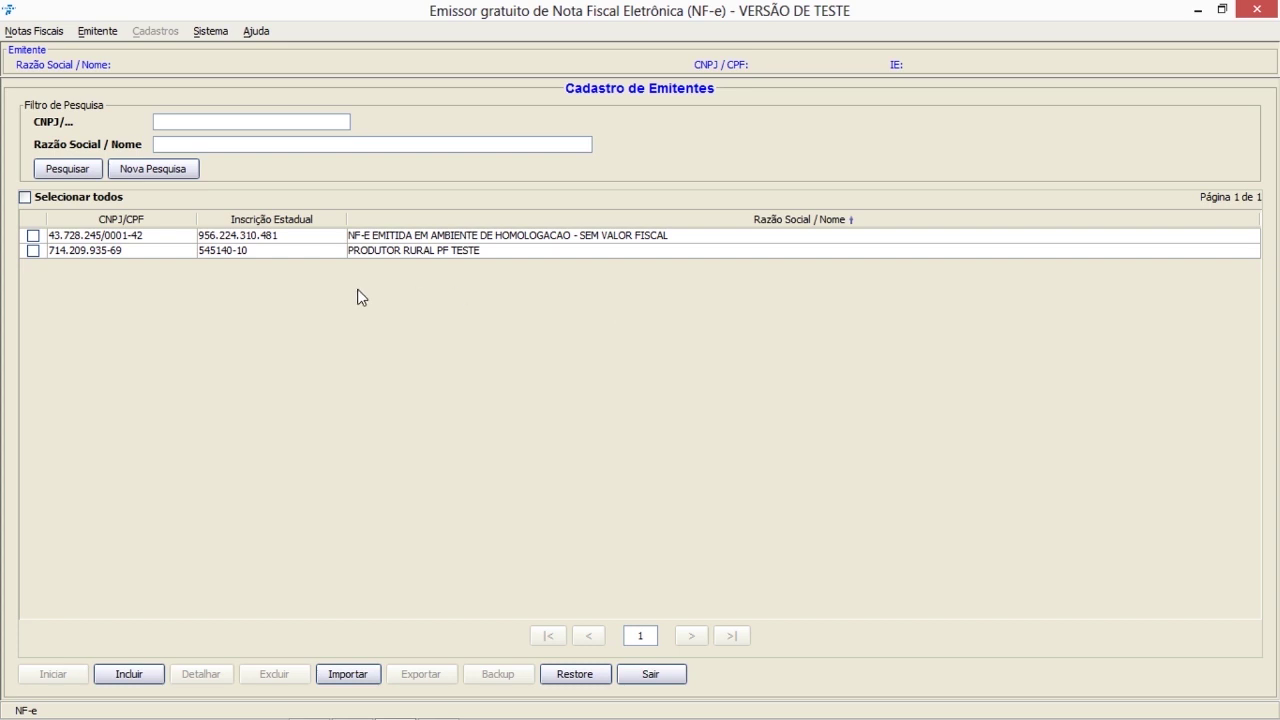
{"action": "left_click", "coordinate": [33, 236]}
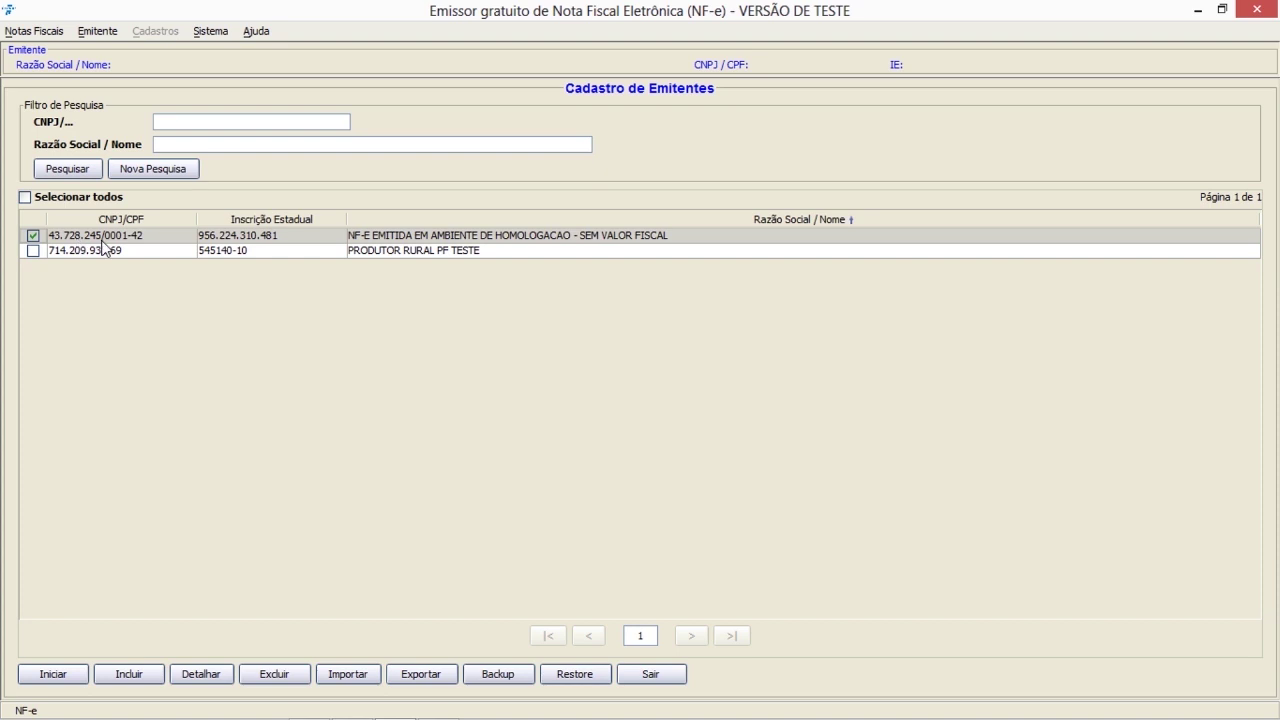
{"action": "left_click", "coordinate": [53, 674]}
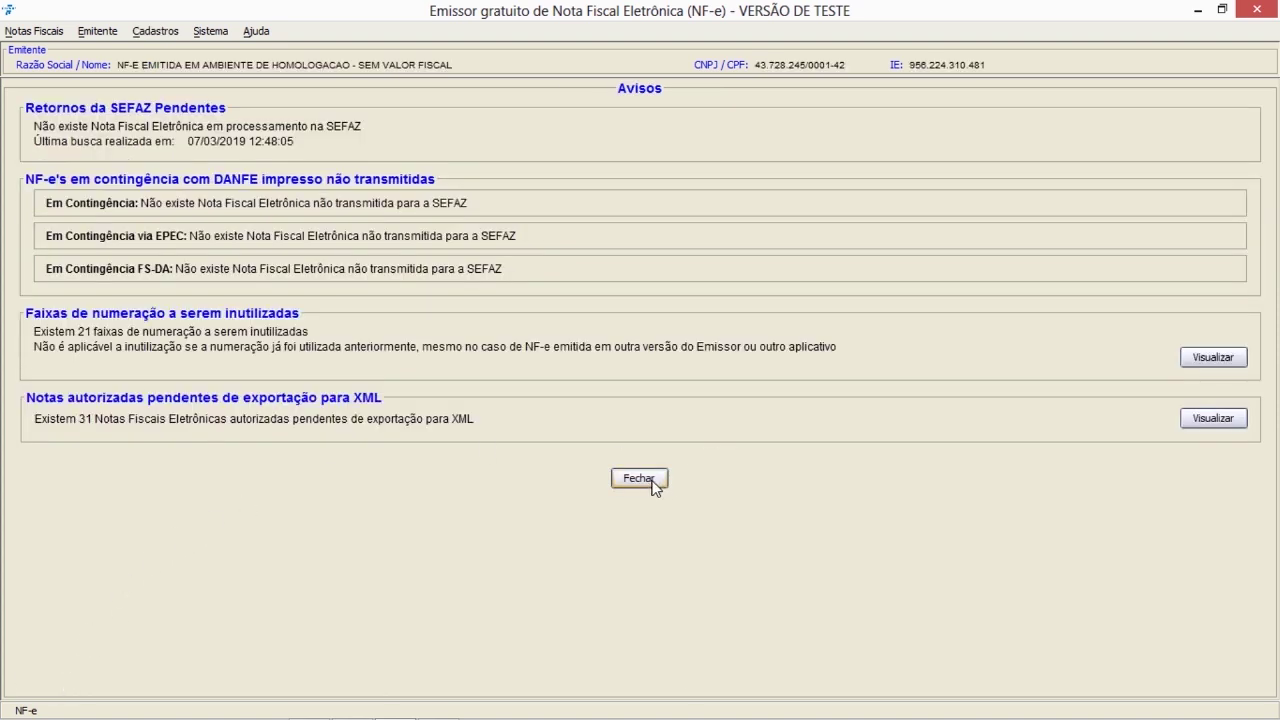
{"action": "left_click", "coordinate": [652, 480]}
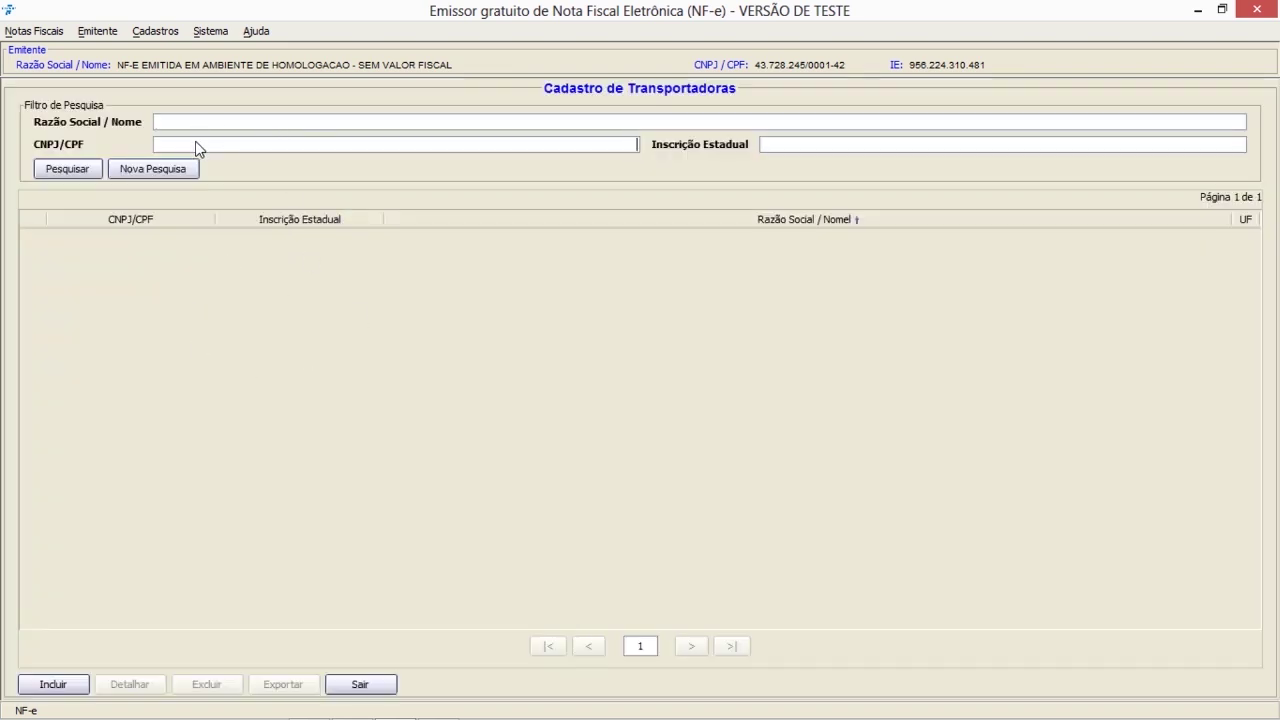
- Start a new carrier record named 'EMPRESA TRANSPORTADORA EXEMPLO'
{"action": "left_click", "coordinate": [788, 150]}
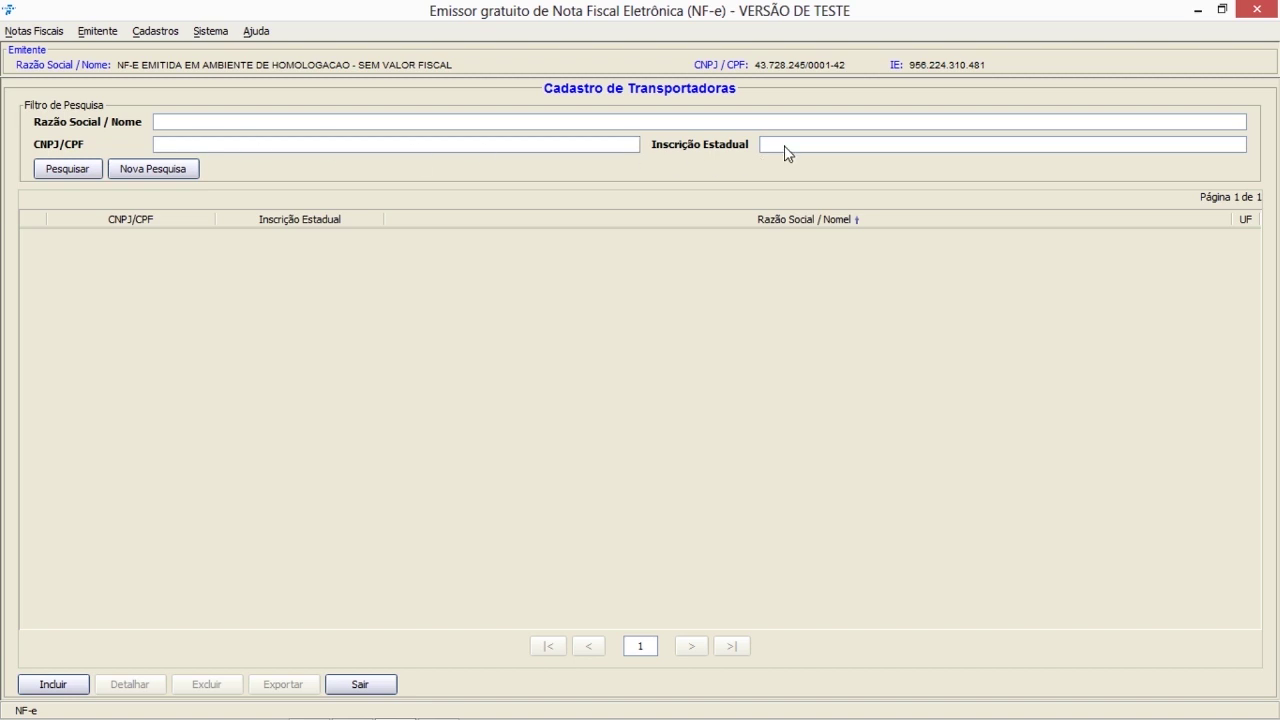
{"action": "left_click", "coordinate": [176, 123]}
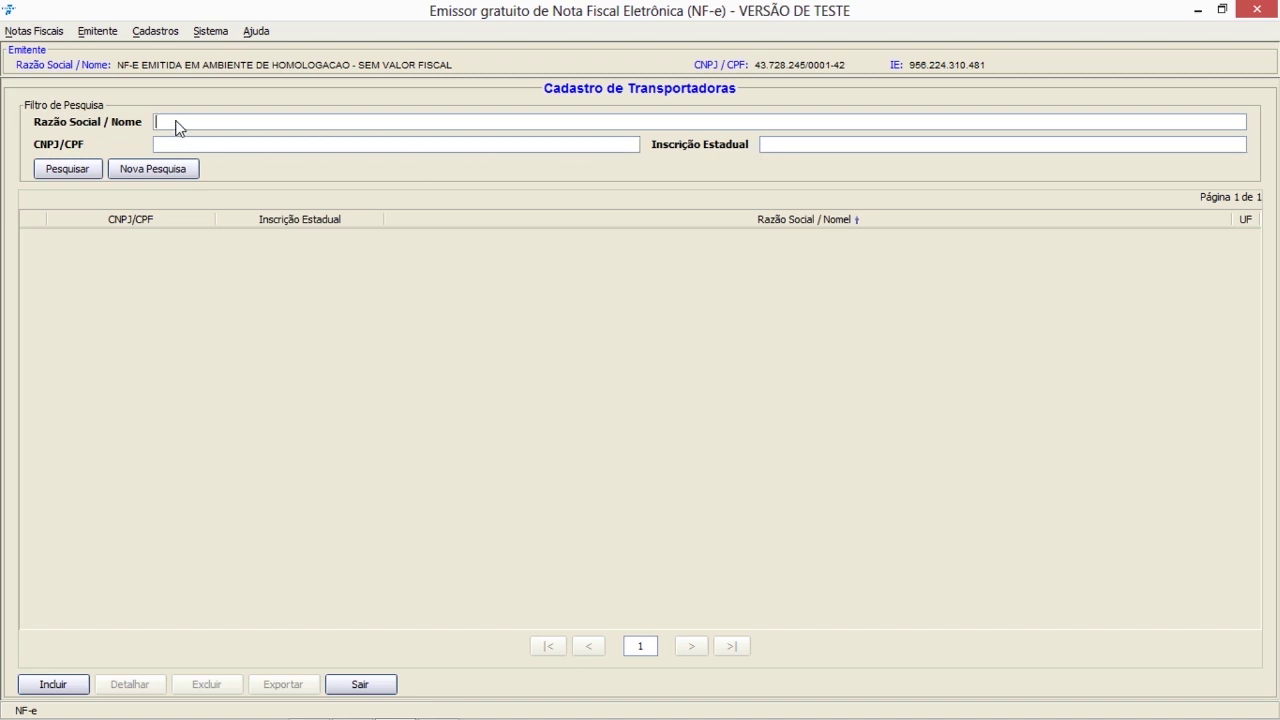
{"action": "left_click", "coordinate": [54, 685]}
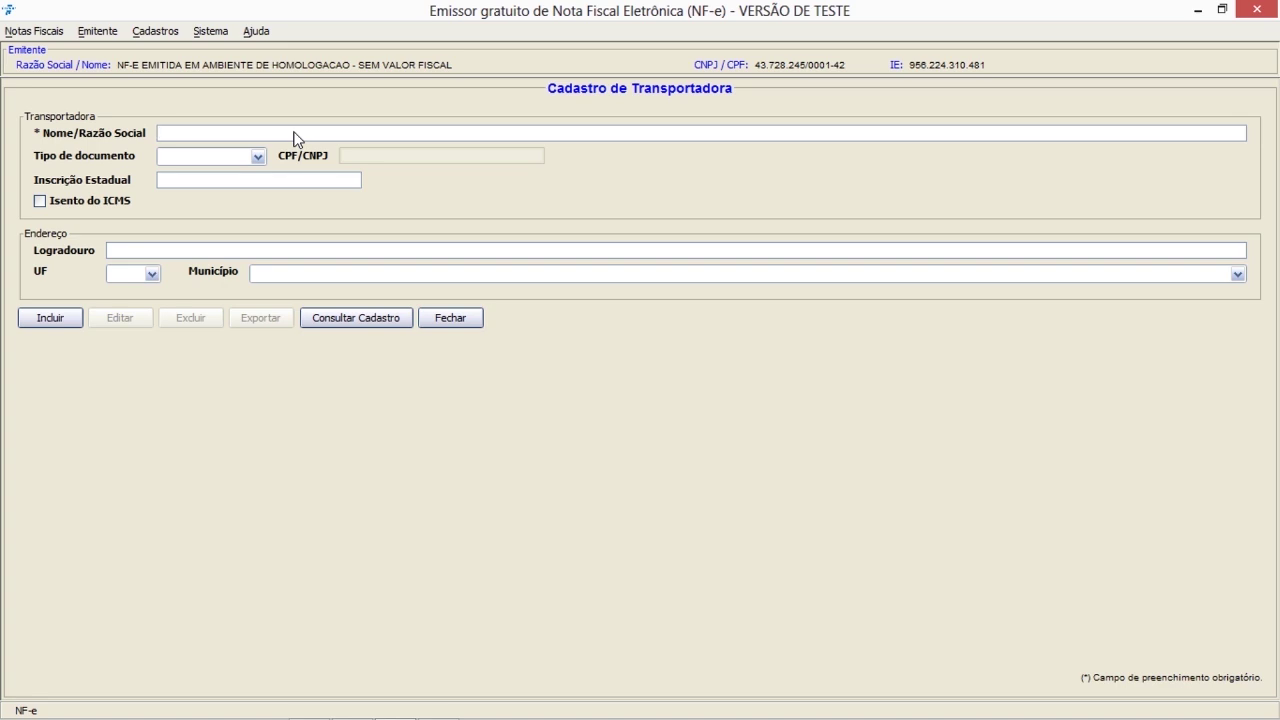
{"action": "type", "text": "EMPRESA TRANSPORTADORA EXEMPLO"}
{"action": "left_click", "coordinate": [258, 156]}
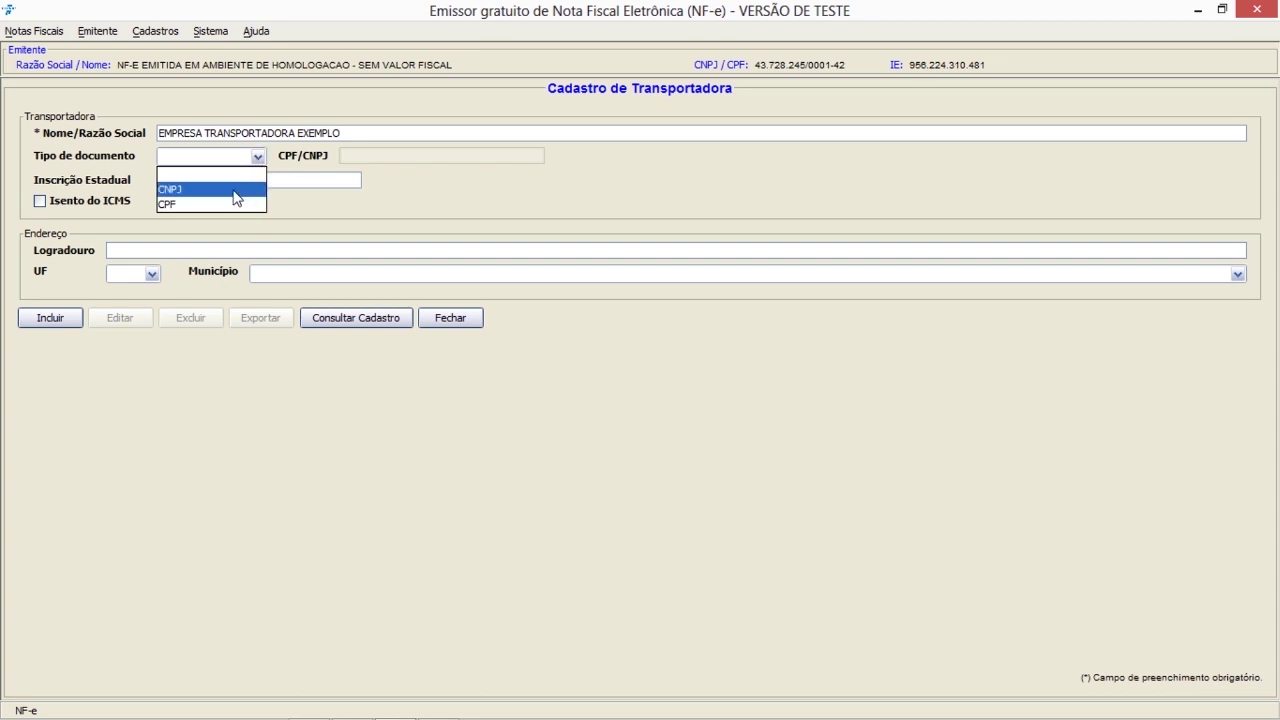
{"action": "left_click", "coordinate": [232, 190]}
{"action": "left_click", "coordinate": [364, 157]}
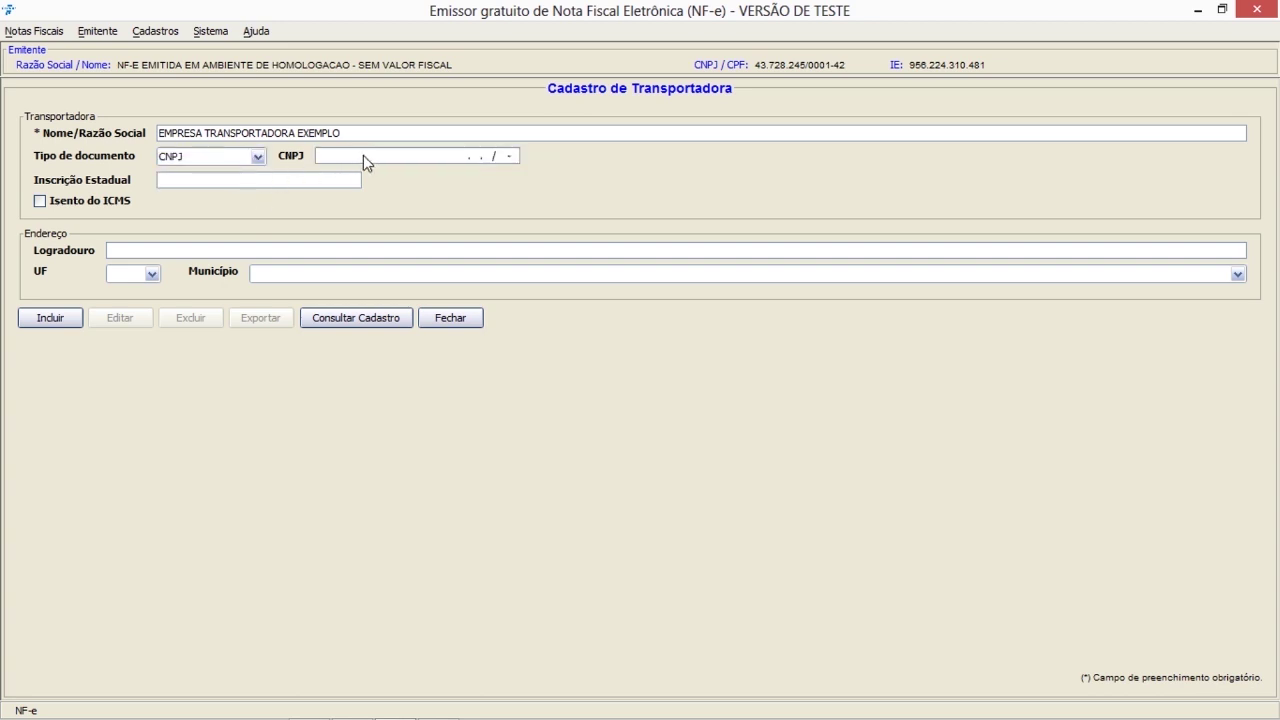
{"action": "type", "text": "99.9"}
{"action": "type", "text": "99.99"}
{"action": "type", "text": "9/"}
{"action": "type", "text": "0001-"}
{"action": "type", "text": "91"}
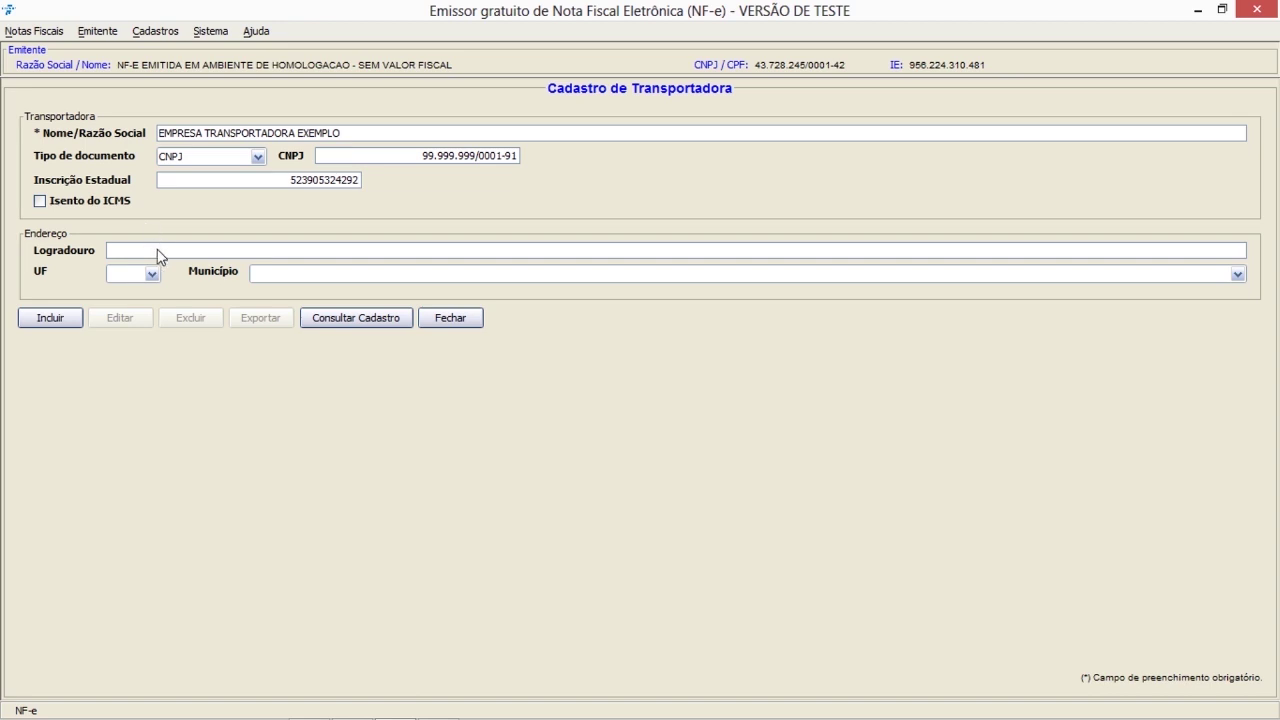
- Enter street 'RUA TESTE' and choose SP as the carrier's state
{"action": "left_click", "coordinate": [157, 251]}
{"action": "type", "text": "RUA TESTE"}
{"action": "left_click", "coordinate": [152, 276]}
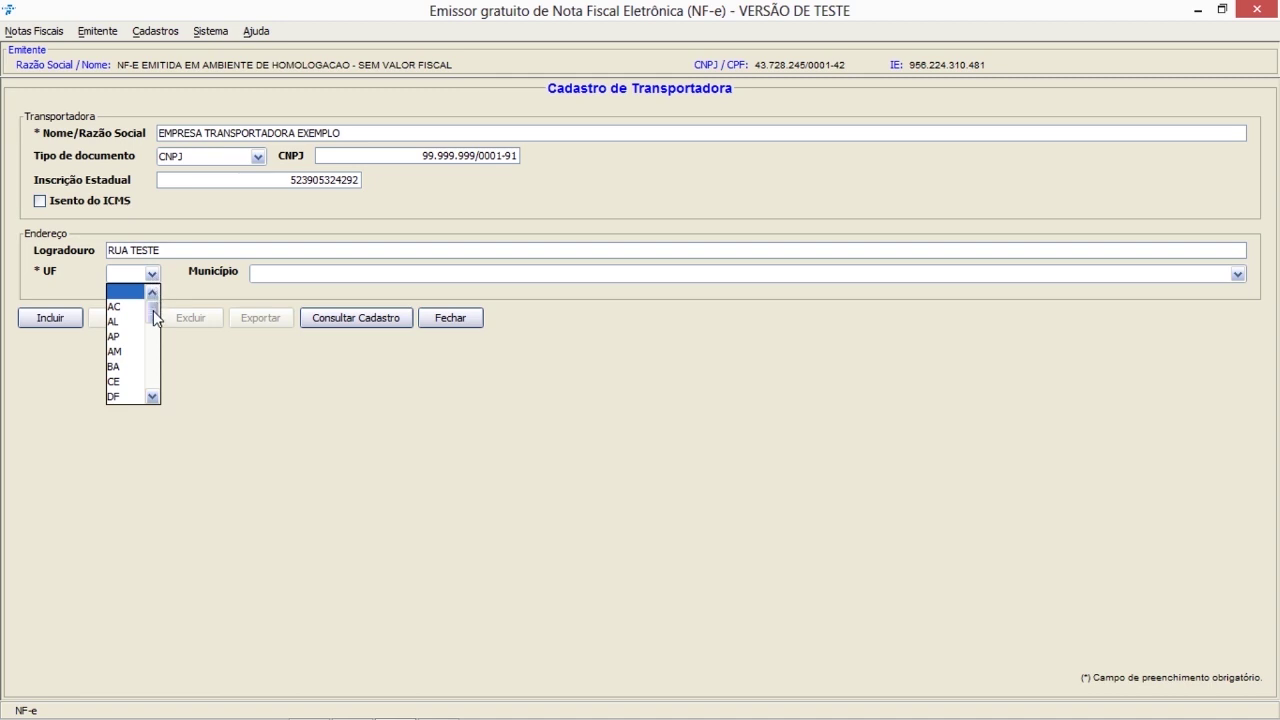
{"action": "left_click_drag", "start_coordinate": [153, 310], "coordinate": [154, 374]}
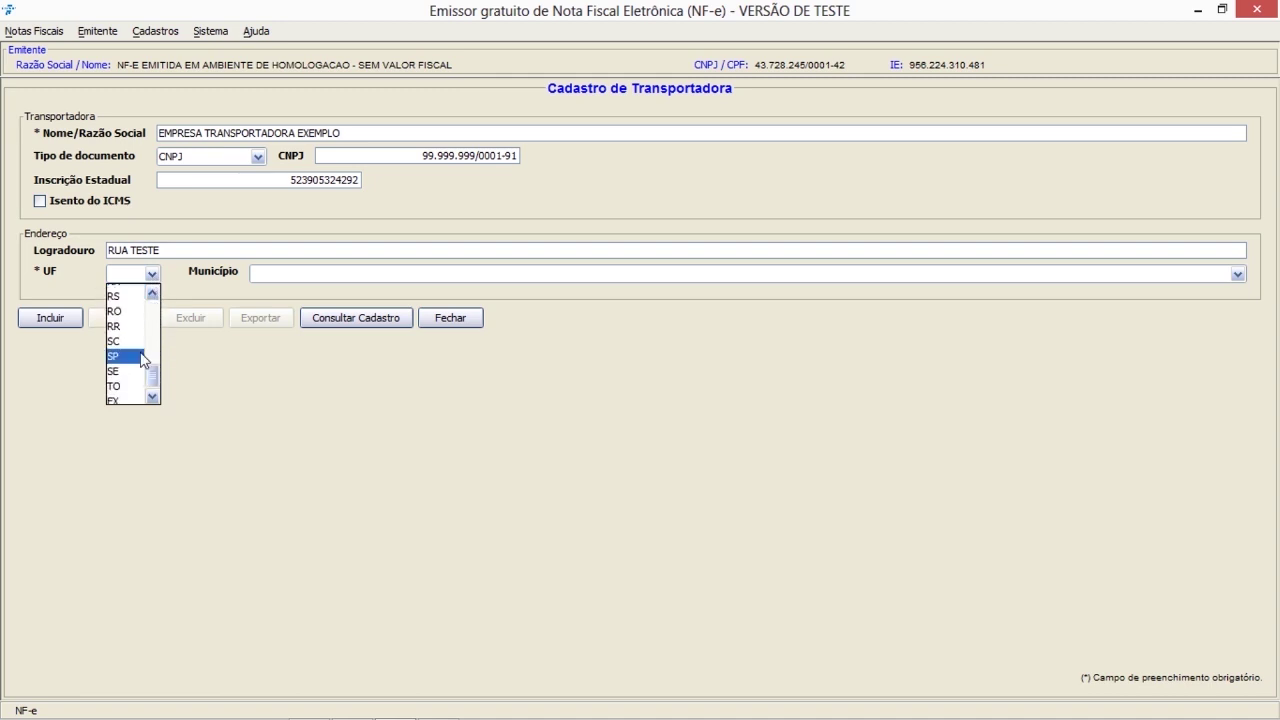
{"action": "left_click", "coordinate": [142, 357]}
- Set the carrier's municipality to Sao Paulo
{"action": "left_click", "coordinate": [287, 277]}
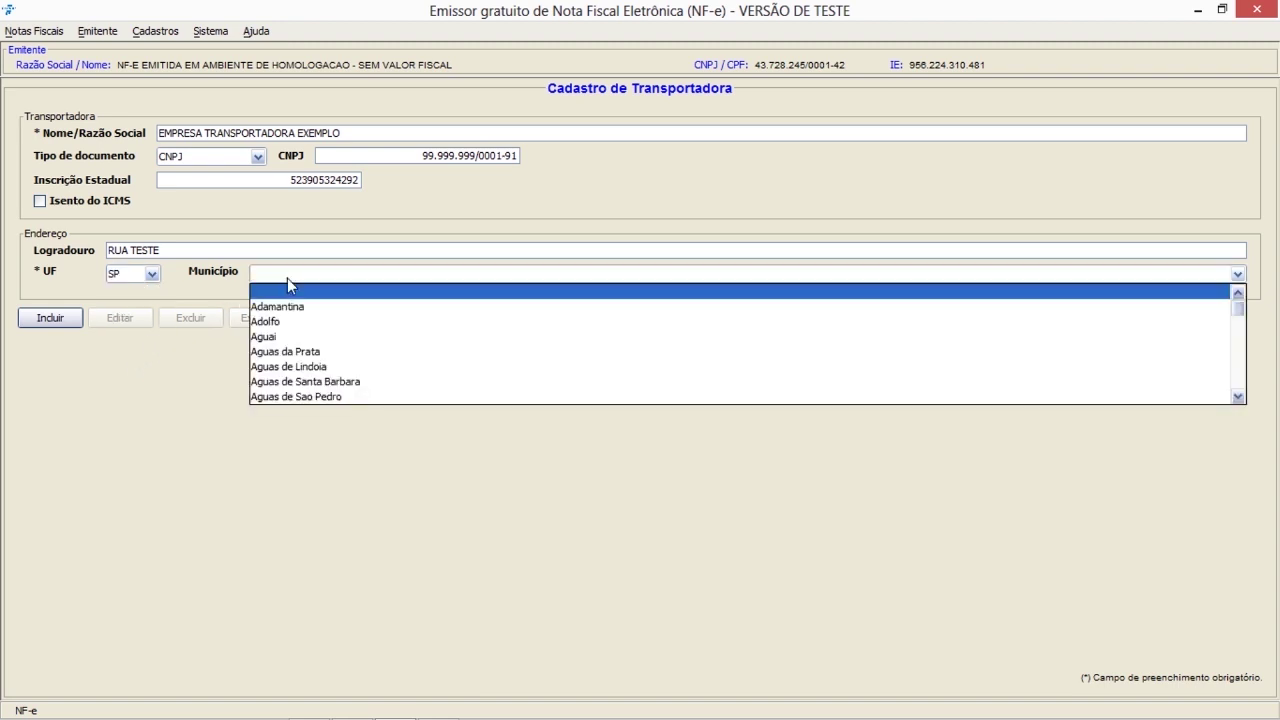
{"action": "type", "text": "sao b"}
{"action": "key", "text": "Return"}
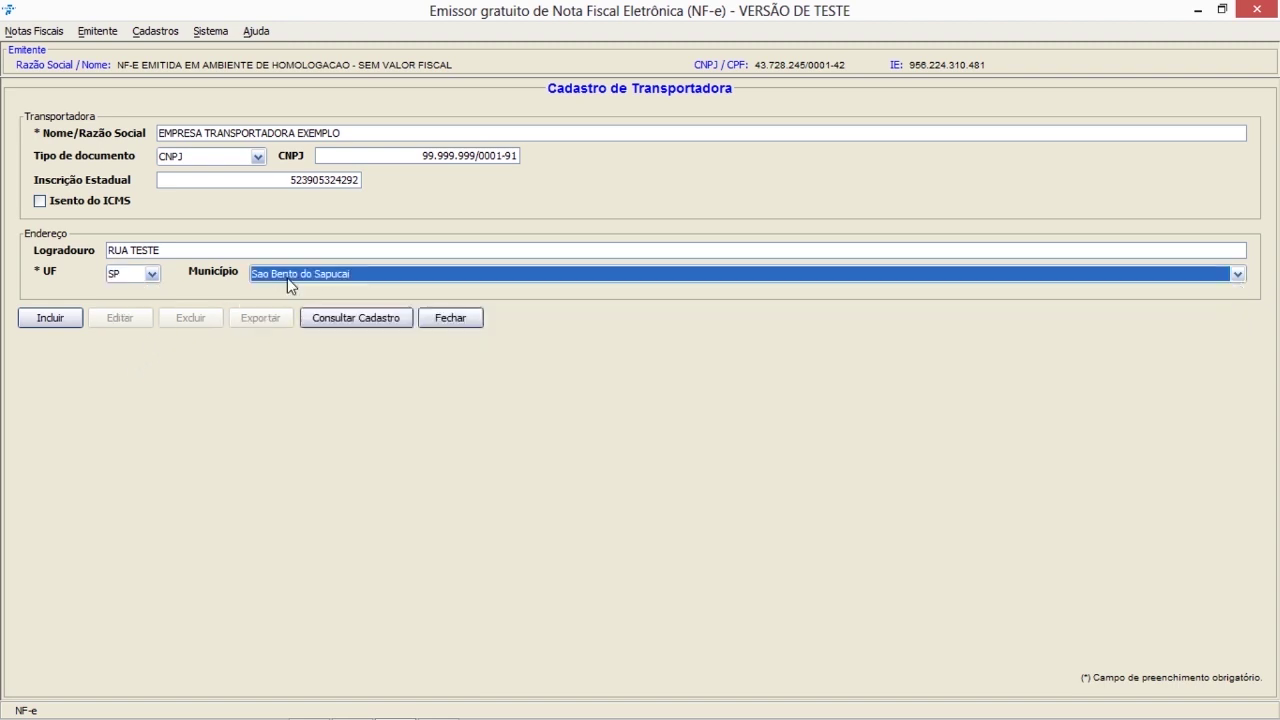
{"action": "left_click", "coordinate": [287, 277]}
{"action": "key", "text": "Down"}
{"action": "key", "text": "Down"}
{"action": "key", "text": "Down"}
{"action": "key", "text": "Down"}
{"action": "key", "text": "Down"}
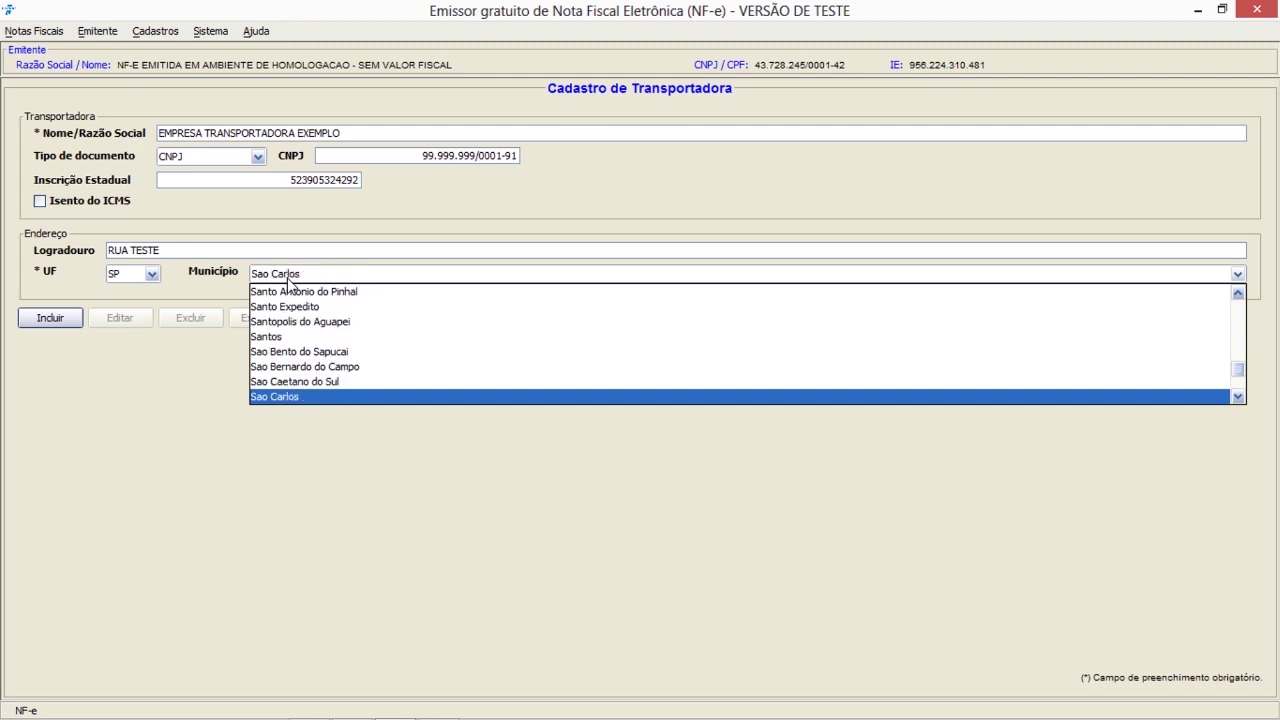
{"action": "key", "text": "Down"}
{"action": "key", "text": "Down"}
{"action": "key", "text": "Down"}
{"action": "key", "text": "Down"}
{"action": "key", "text": "Down"}
{"action": "key", "text": "Down"}
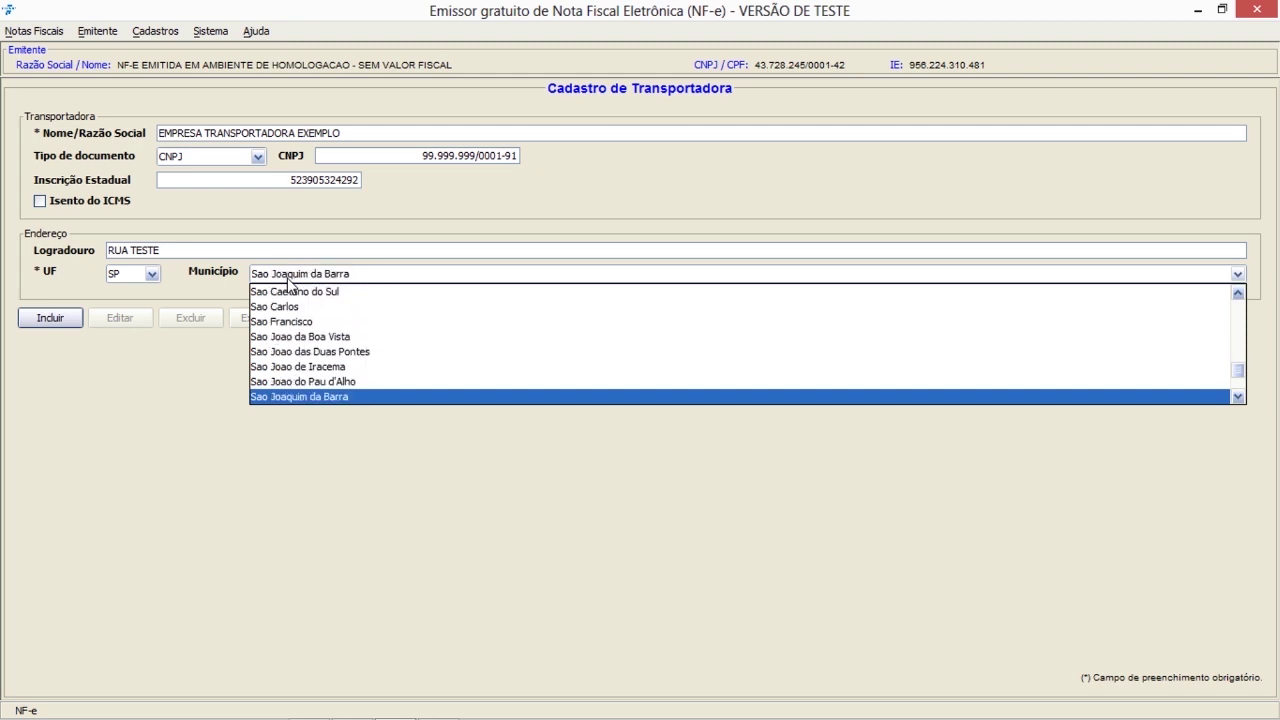
{"action": "key", "text": "Down"}
{"action": "key", "text": "Down"}
{"action": "key", "text": "Down"}
{"action": "key", "text": "Down"}
{"action": "key", "text": "Down"}
{"action": "key", "text": "Down"}
{"action": "key", "text": "Down"}
{"action": "key", "text": "Down"}
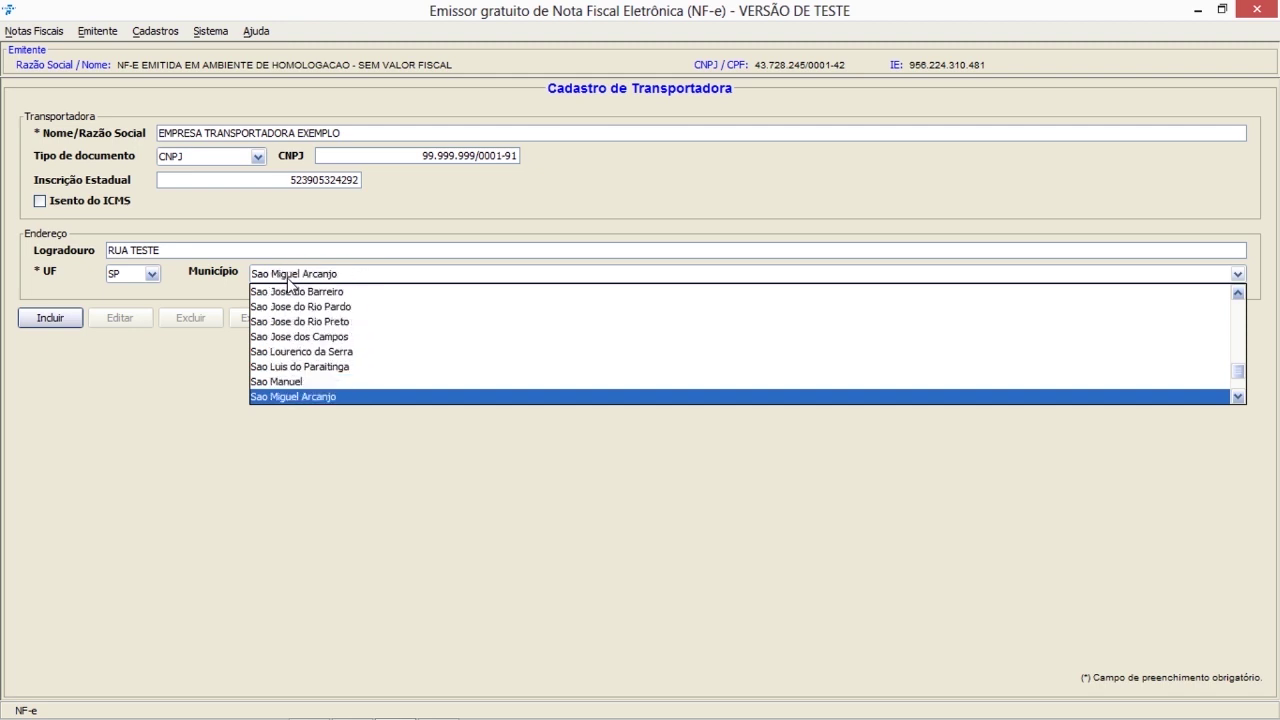
{"action": "key", "text": "Down"}
{"action": "key", "text": "Up"}
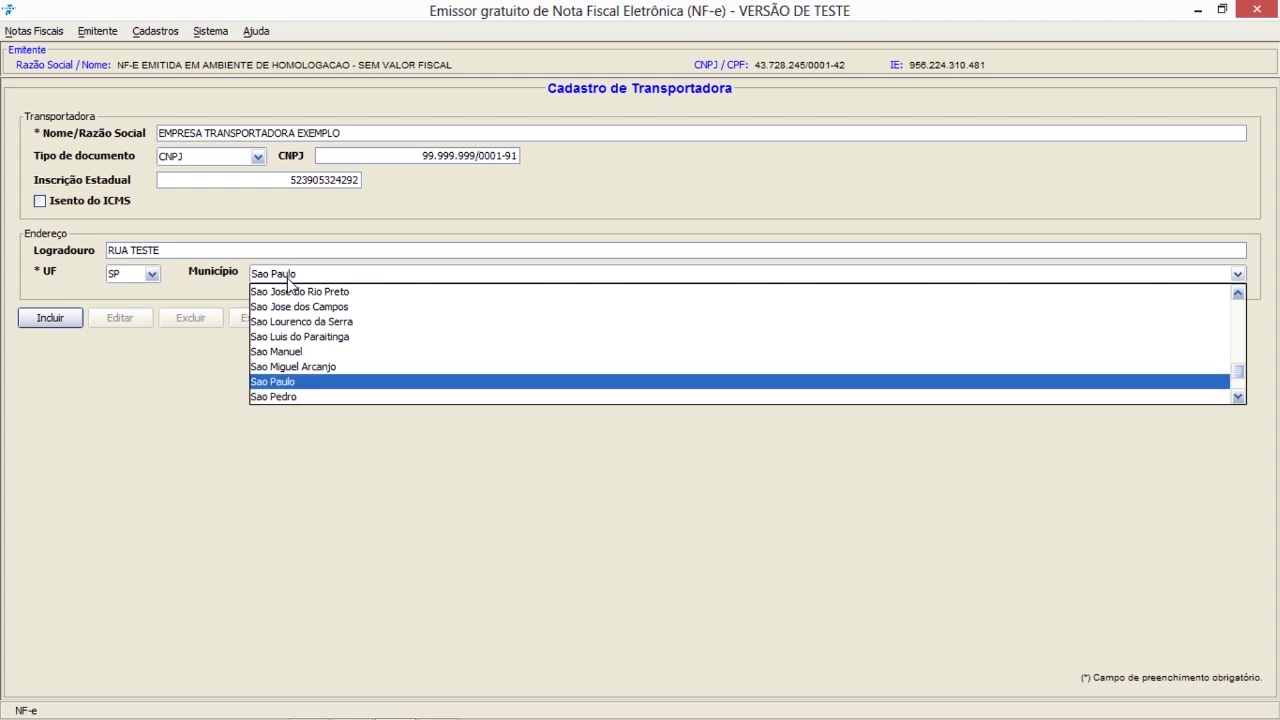
{"action": "key", "text": "Return"}
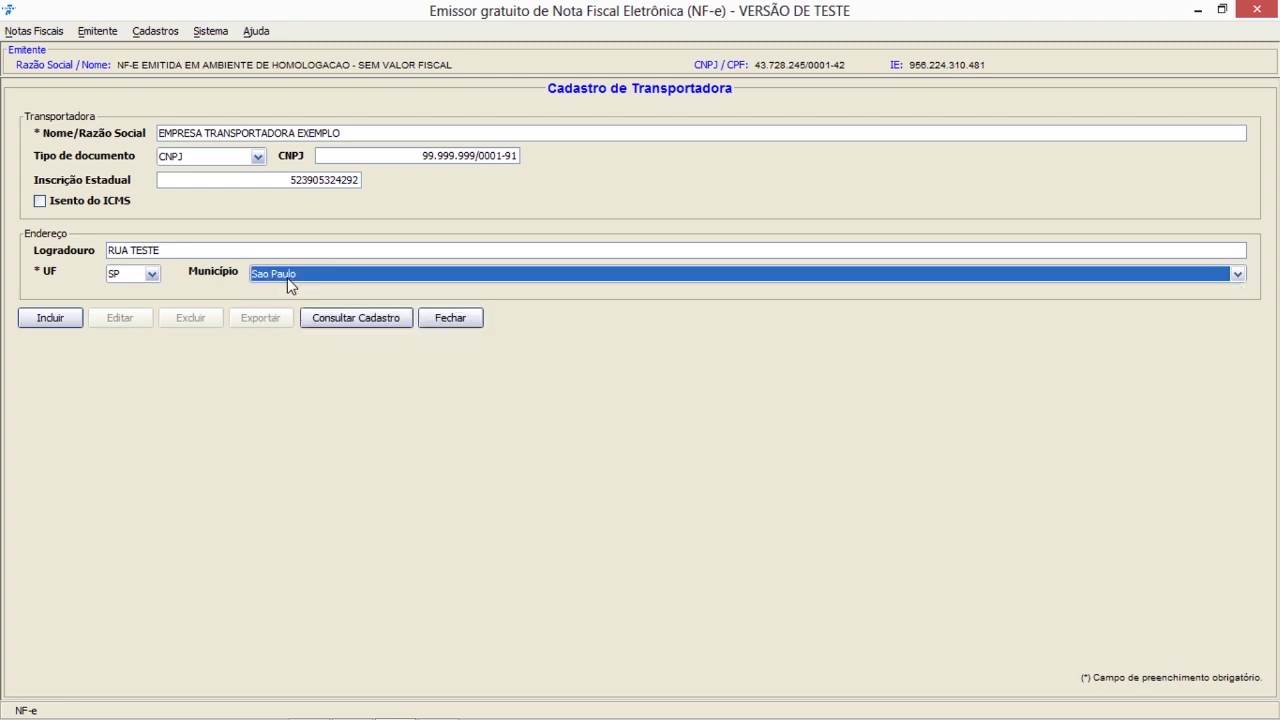
{"action": "left_click", "coordinate": [54, 320]}
- Save the carrier, acknowledge the success message, and toggle the new row's checkbox
{"action": "left_click", "coordinate": [55, 321]}
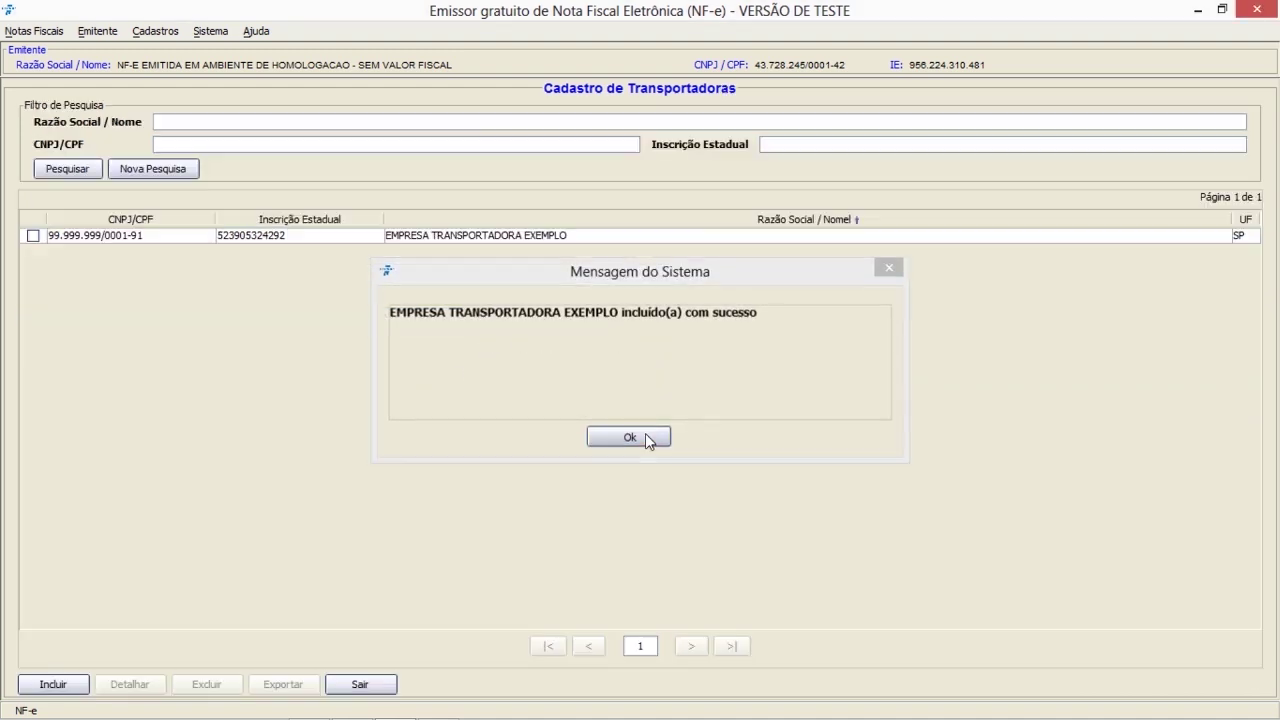
{"action": "left_click", "coordinate": [629, 436]}
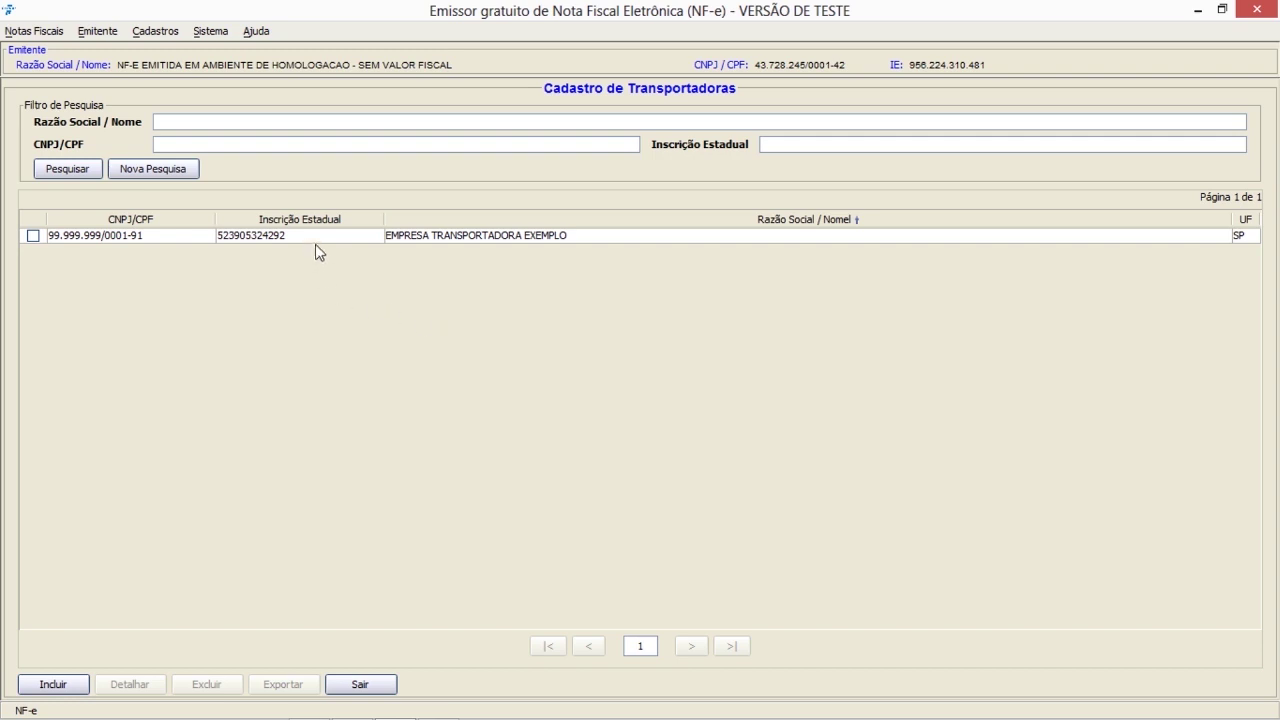
{"action": "left_click", "coordinate": [33, 235]}
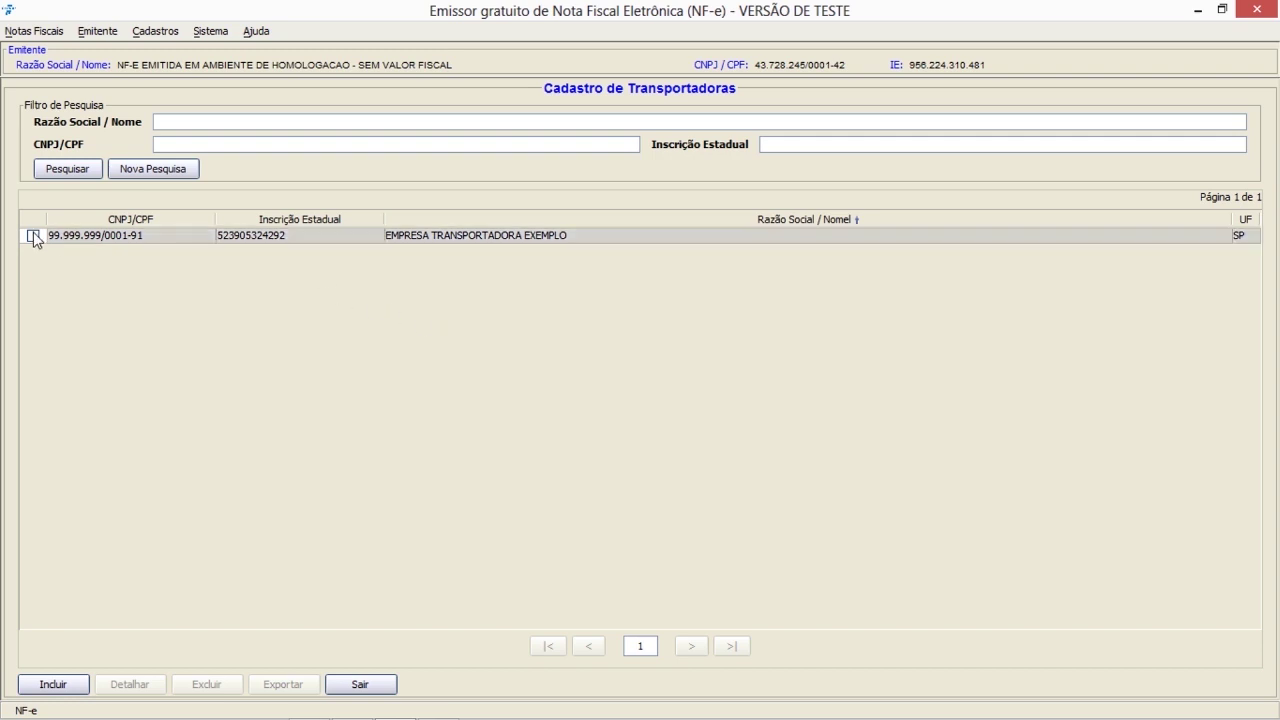
{"action": "left_click", "coordinate": [33, 235]}
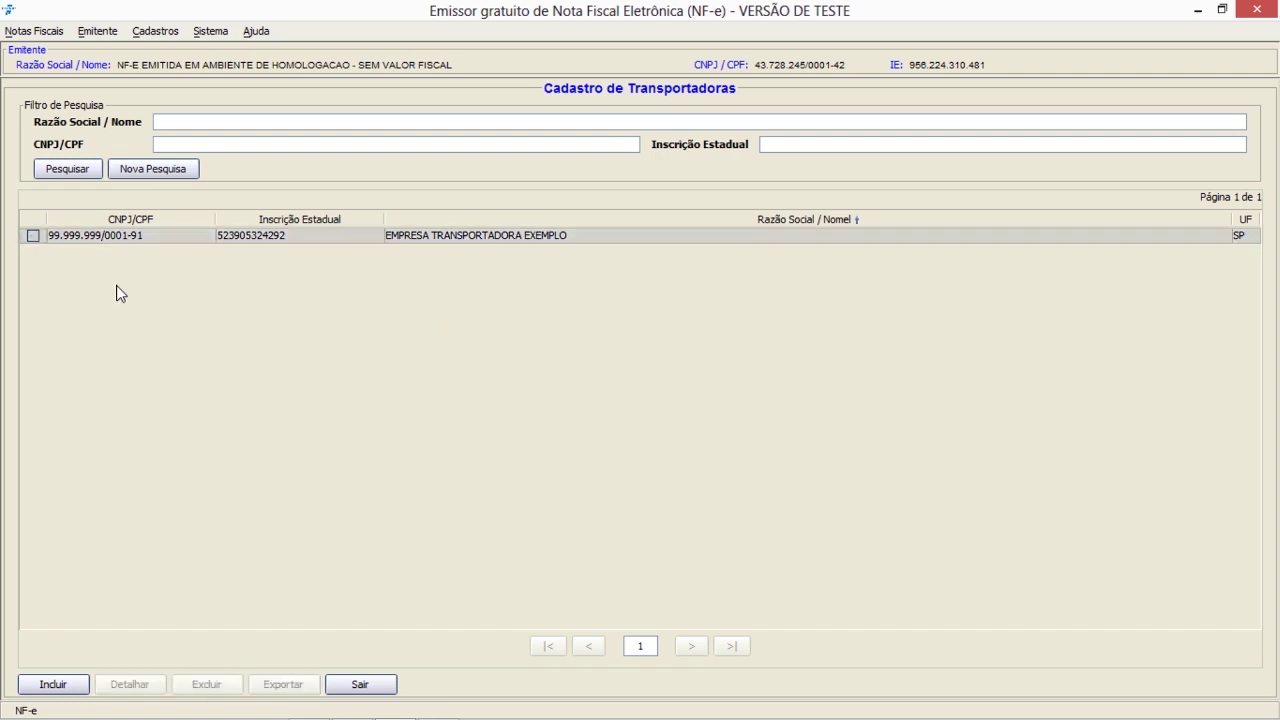